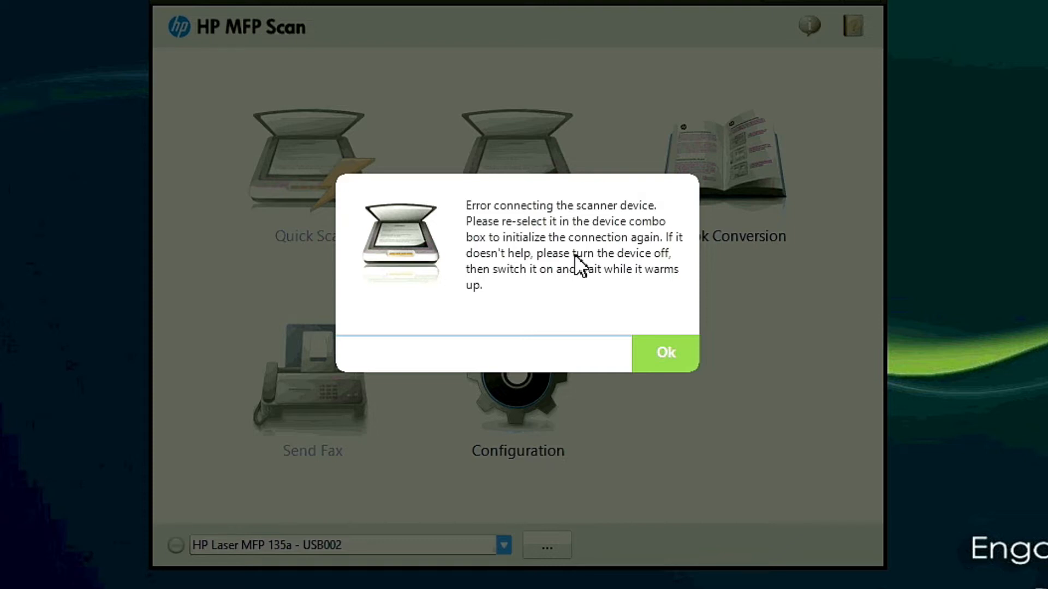
Dismiss the scanner connection error, check the common configuration settings in HP MFP Scan and close the program
click(665, 352)
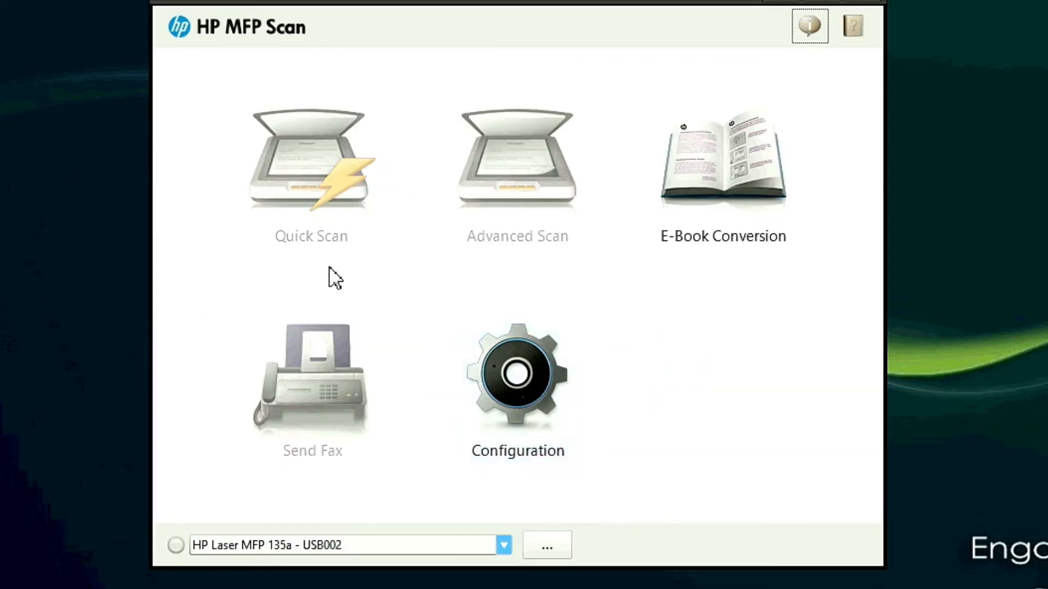
click(531, 376)
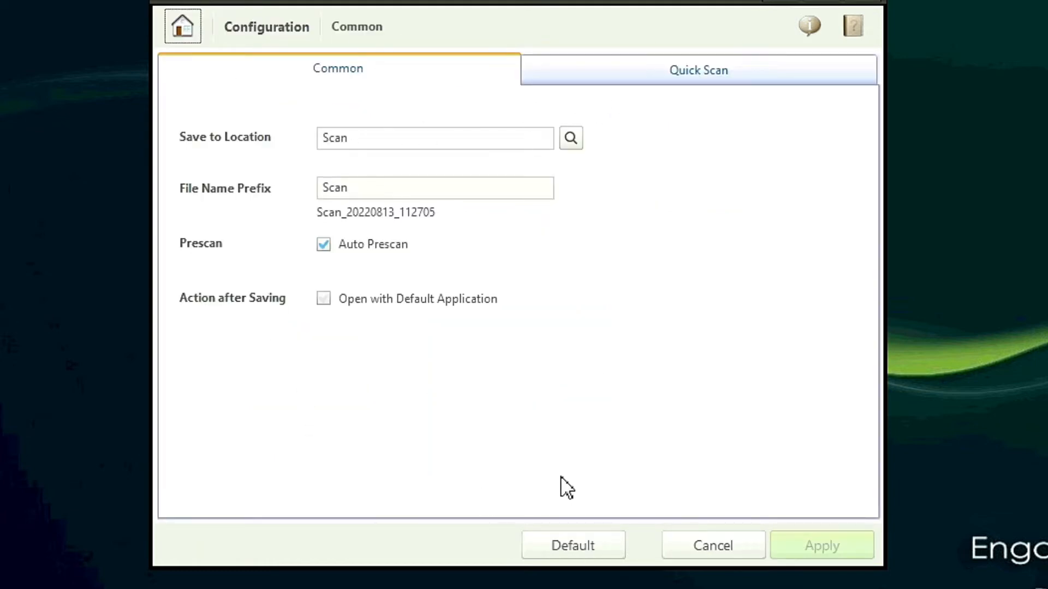
click(869, 8)
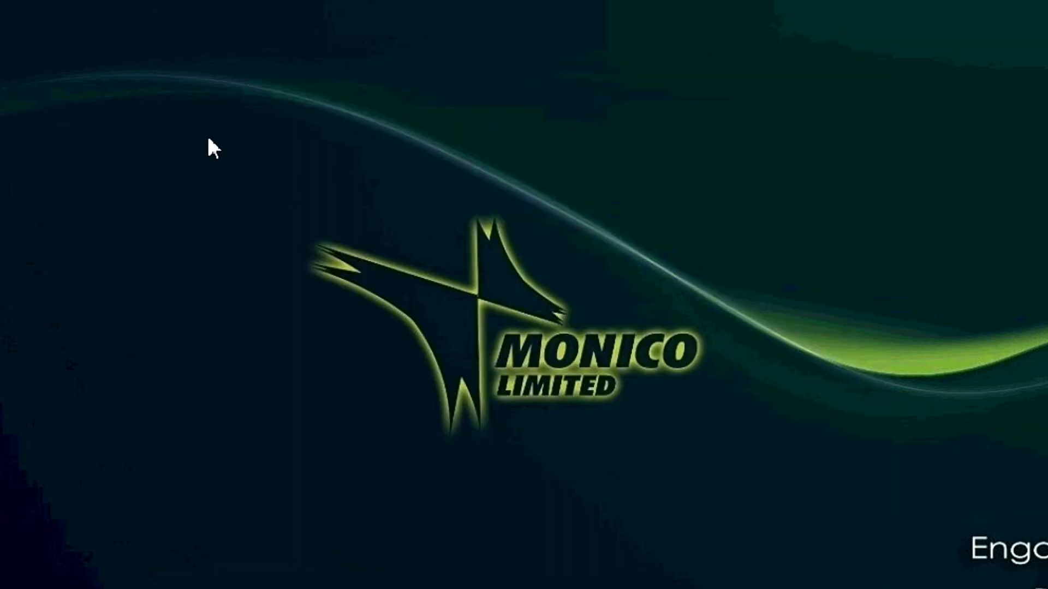
right_click(184, 90)
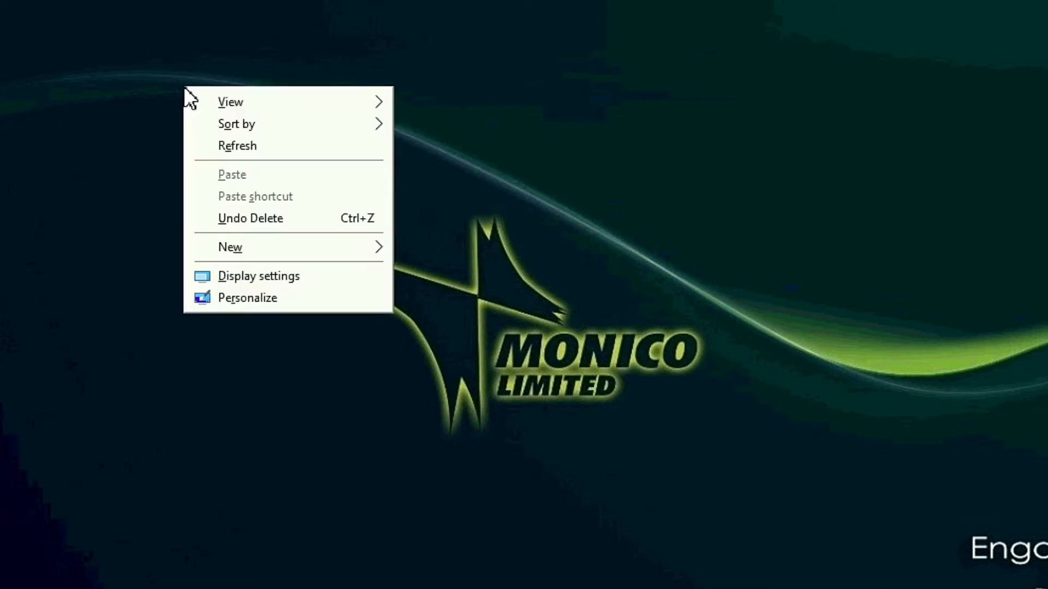
click(225, 146)
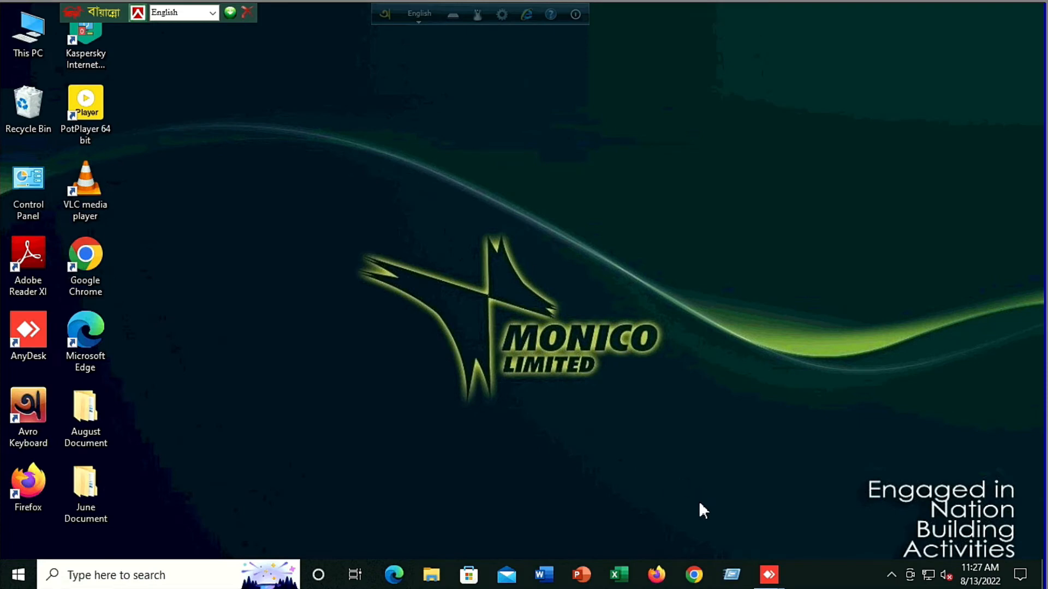
Switch to Google Chrome and search the web for "hp mfp 135a driver"
click(701, 578)
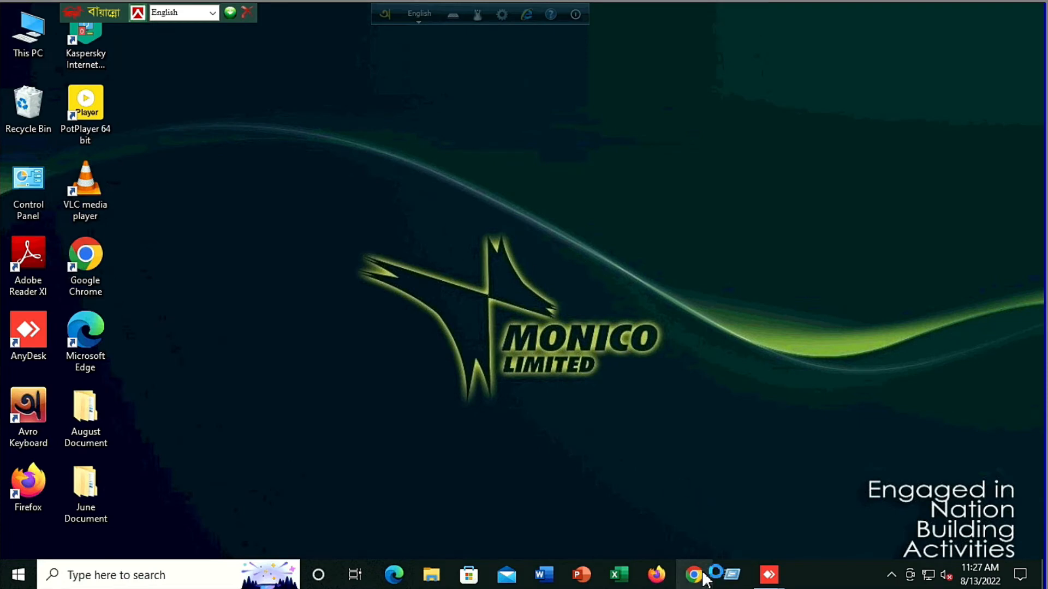
click(292, 41)
text(Gpp)
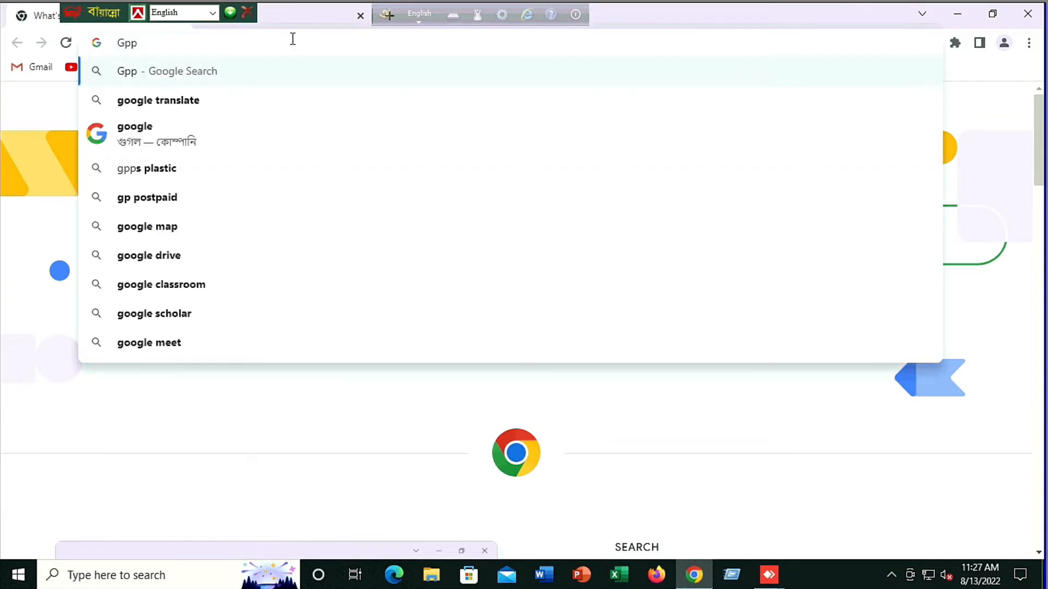
key(BackSpace)
key(BackSpace)
key(BackSpace)
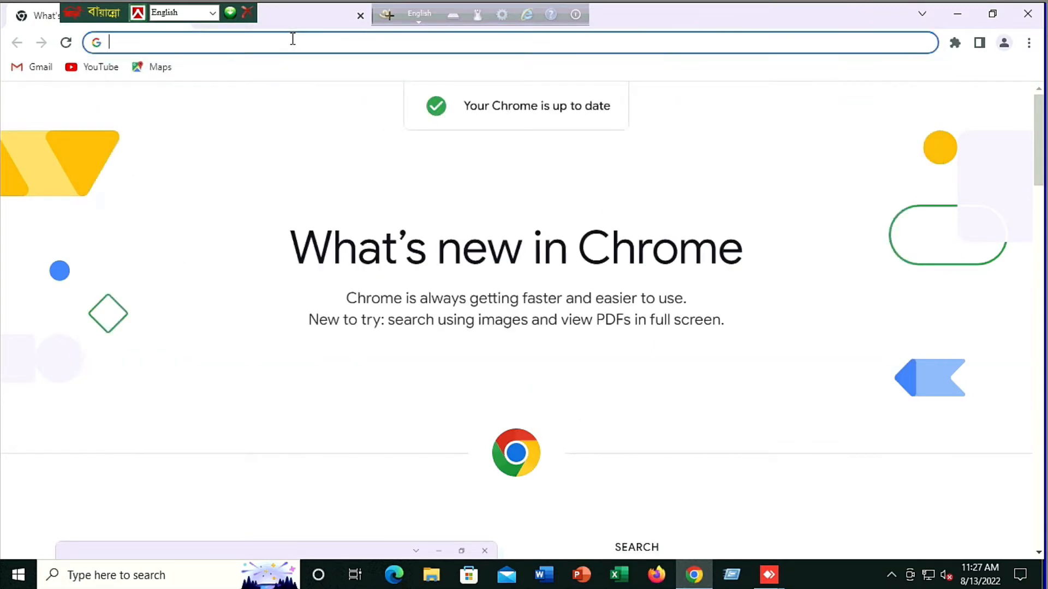
text(HP )
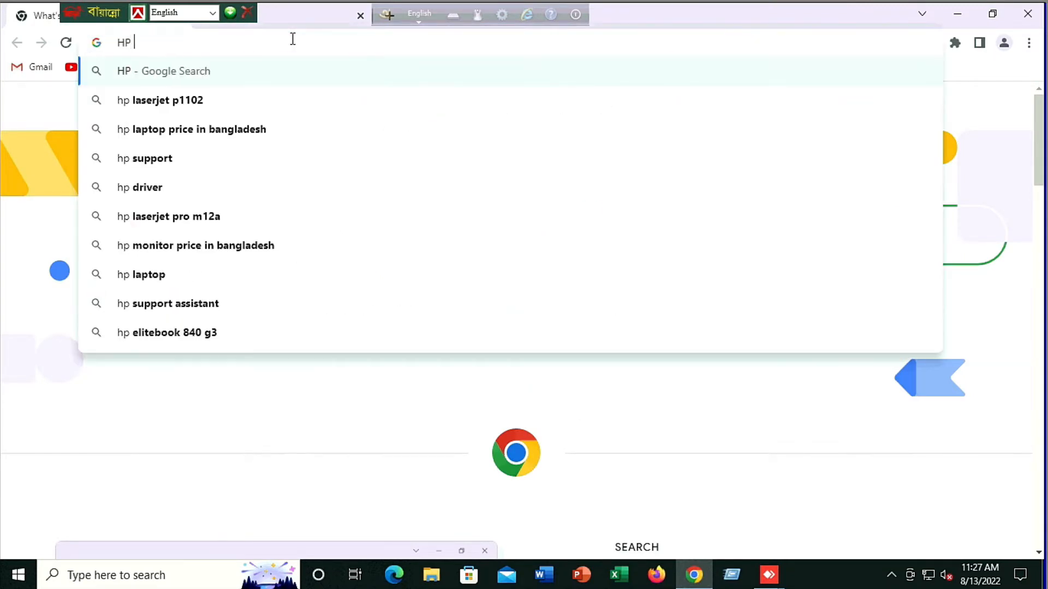
text(m)
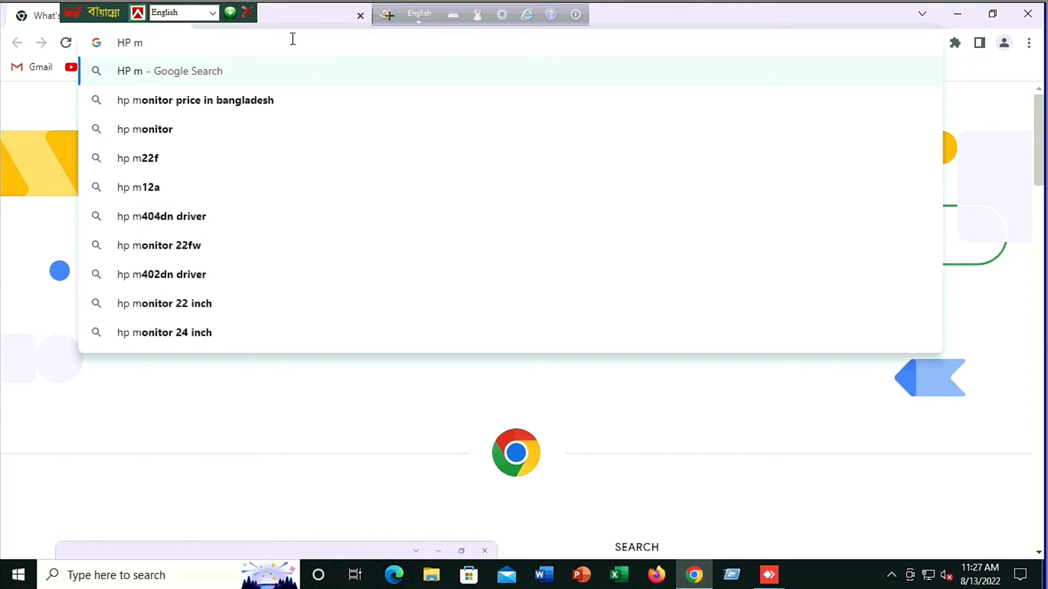
text(fp)
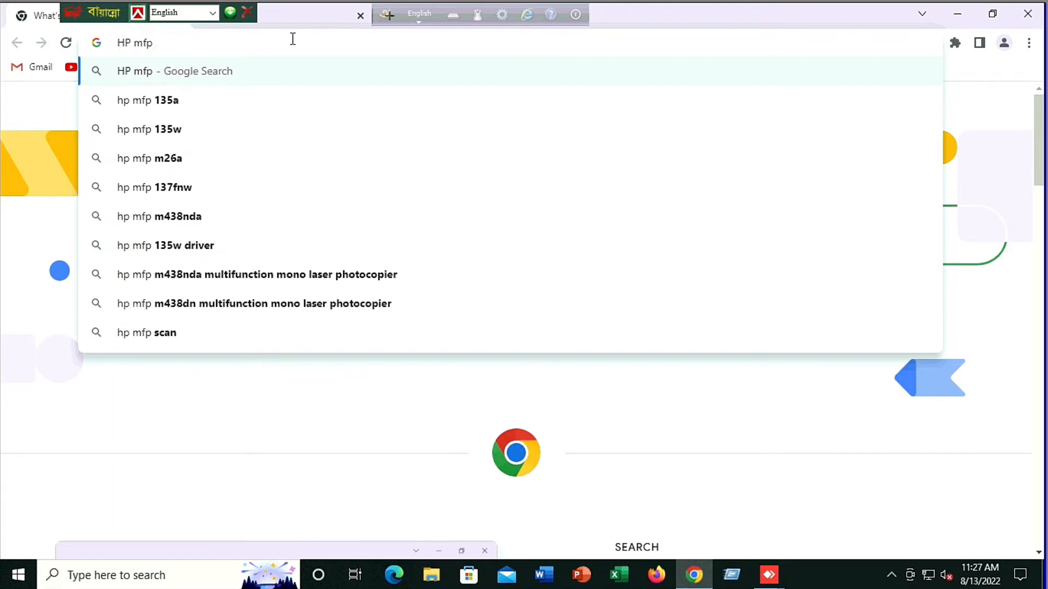
key(Down)
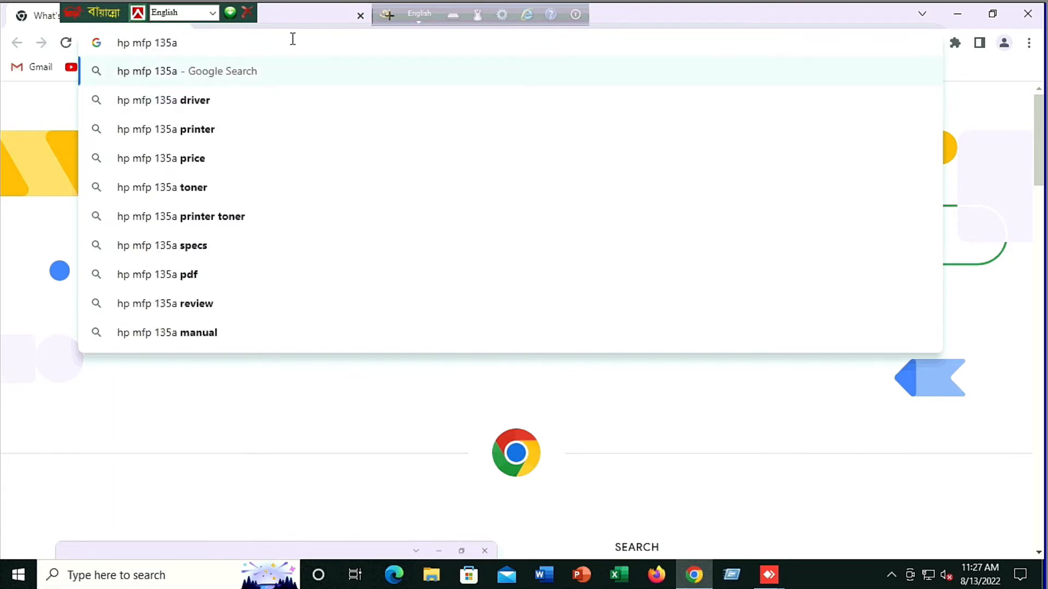
key(Down)
key(Return)
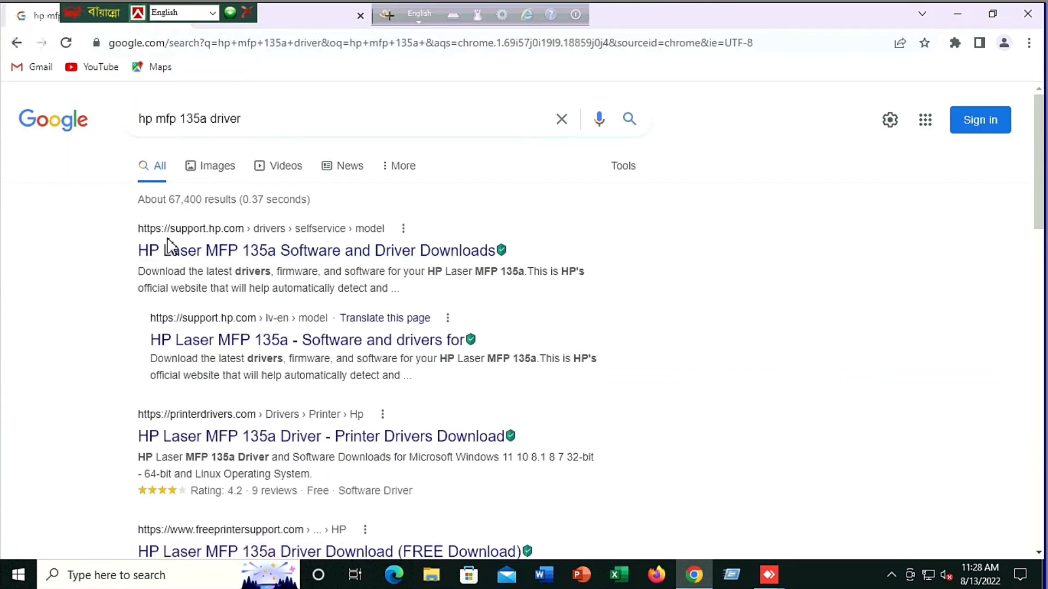
Download the HP Laser MFP 130 Printer series Full Solution Software and Drivers from HP's support page for the Laser MFP 135a
click(246, 254)
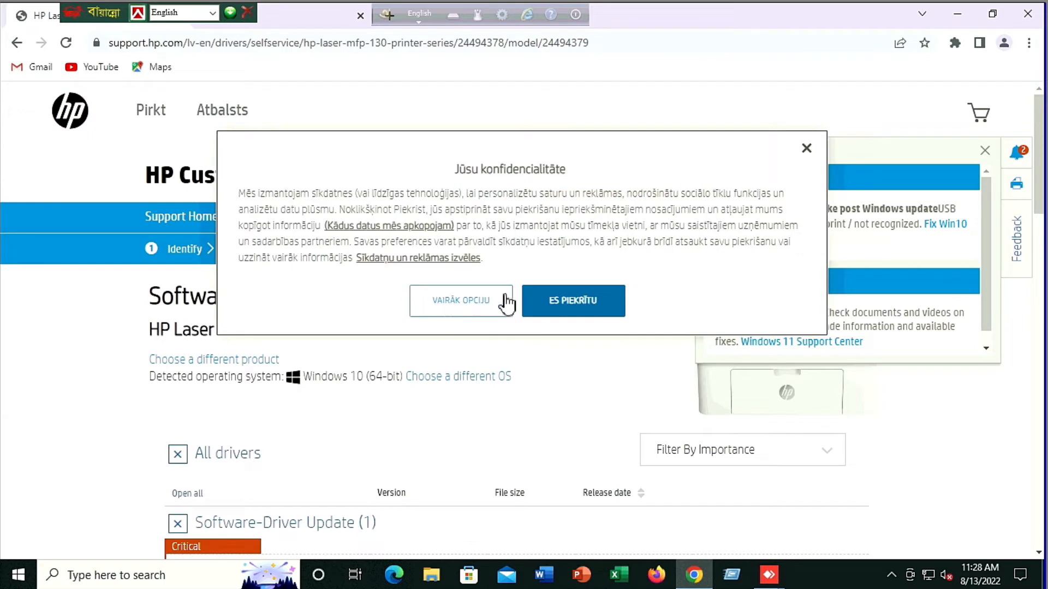
click(806, 149)
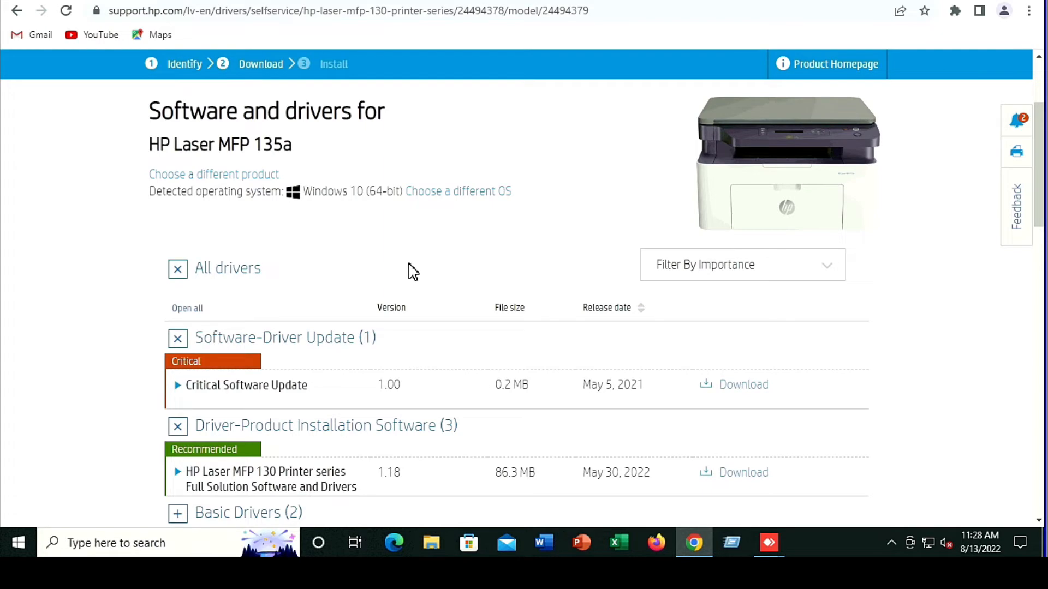
scroll(376, 284, down, 4)
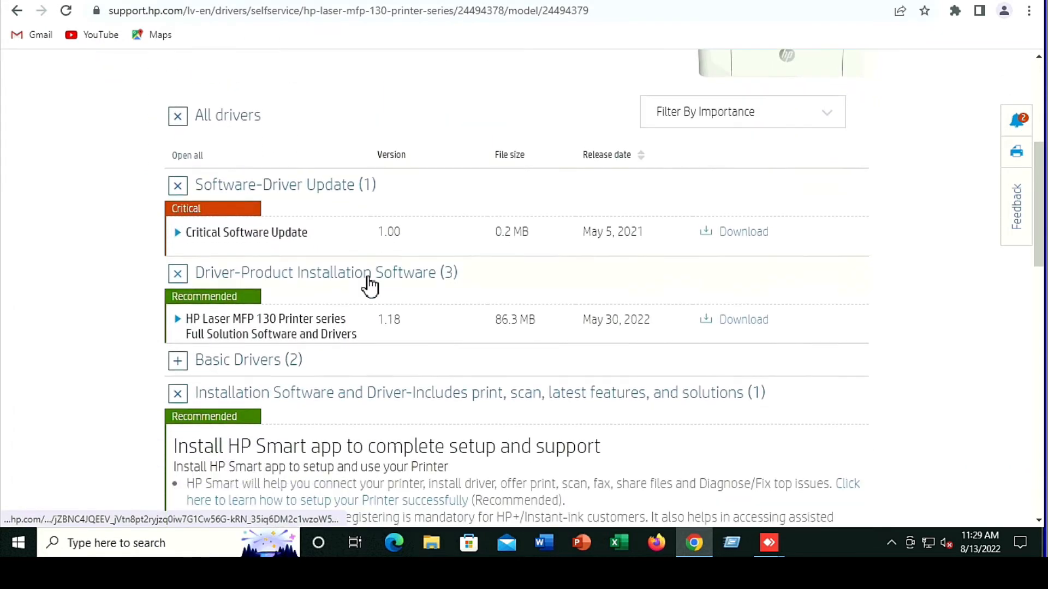
scroll(346, 464, up, 1)
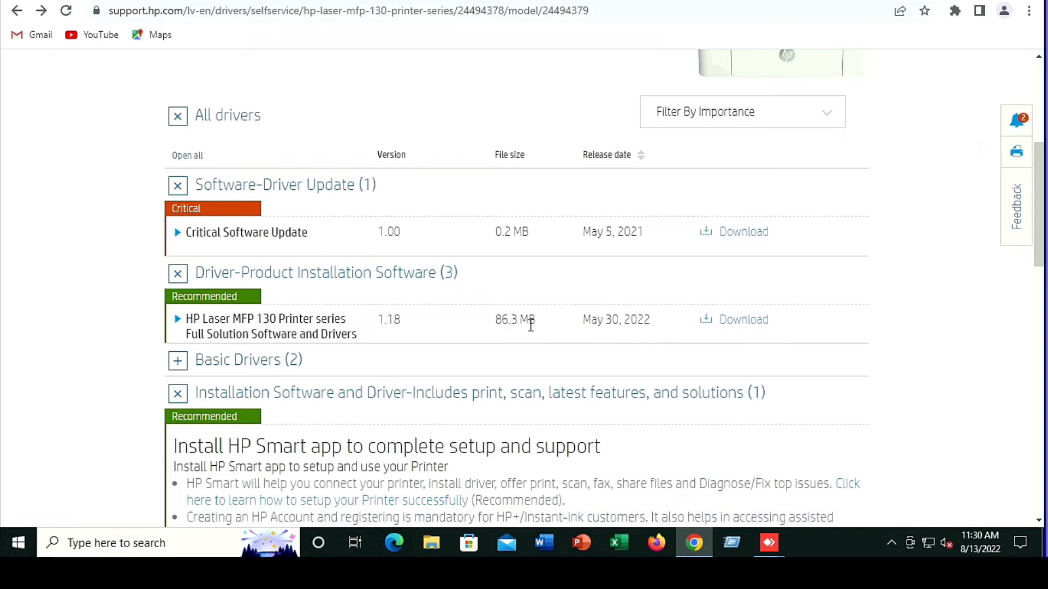
click(740, 328)
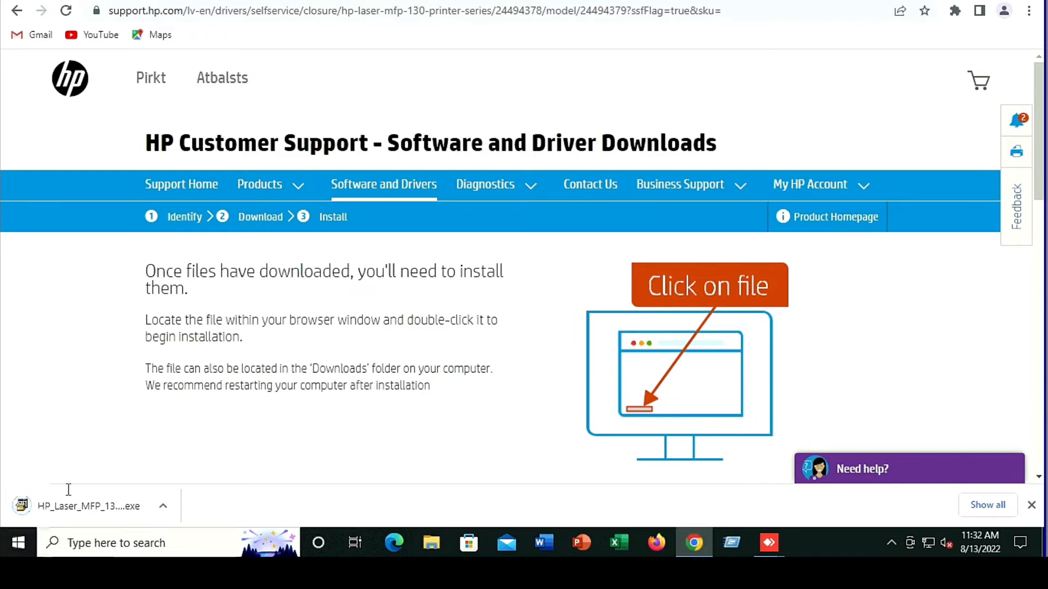
Locate the downloaded HP_Laser_MFP_131_133_135-138 installer in the Downloads folder and run it, allowing it to make changes to the device
click(163, 508)
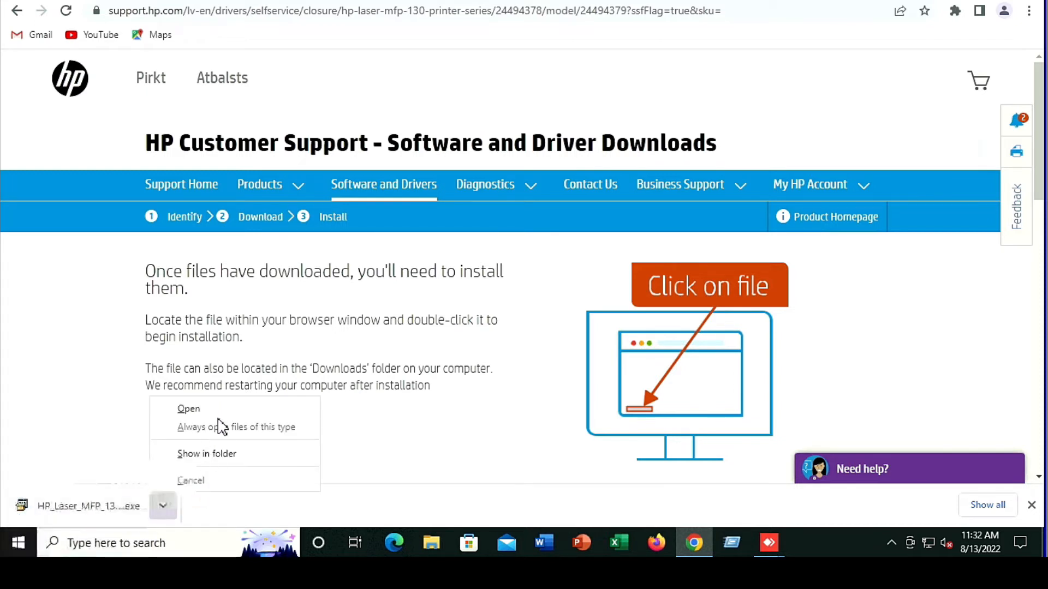
click(211, 456)
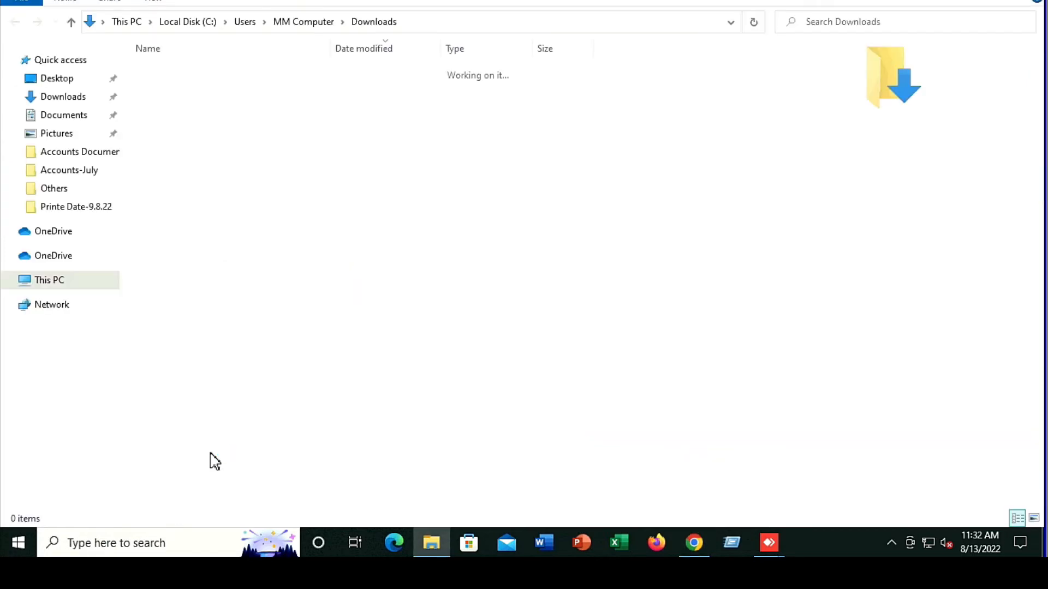
click(959, 1)
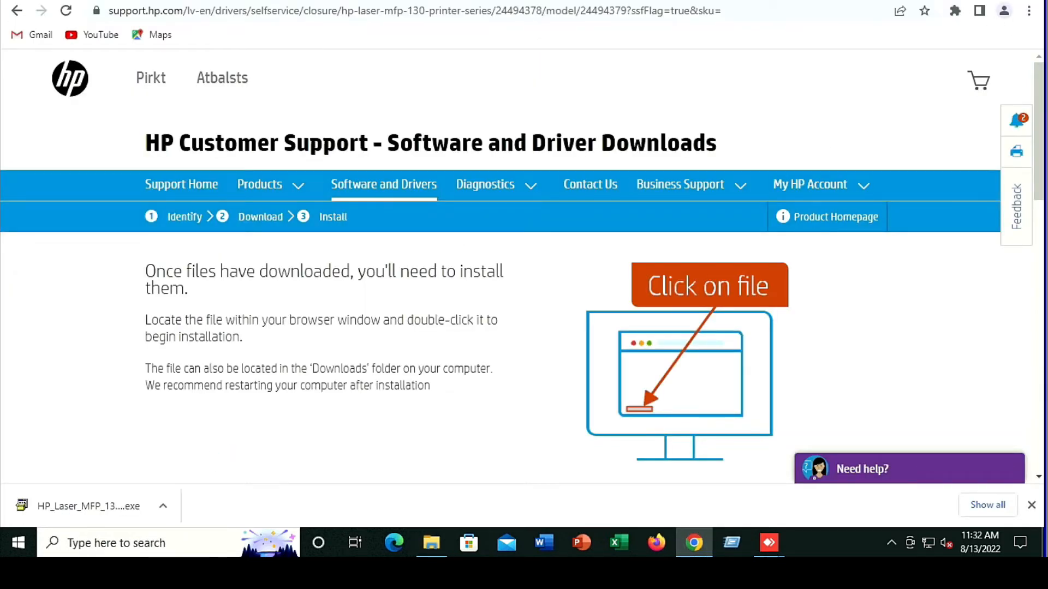
click(958, 1)
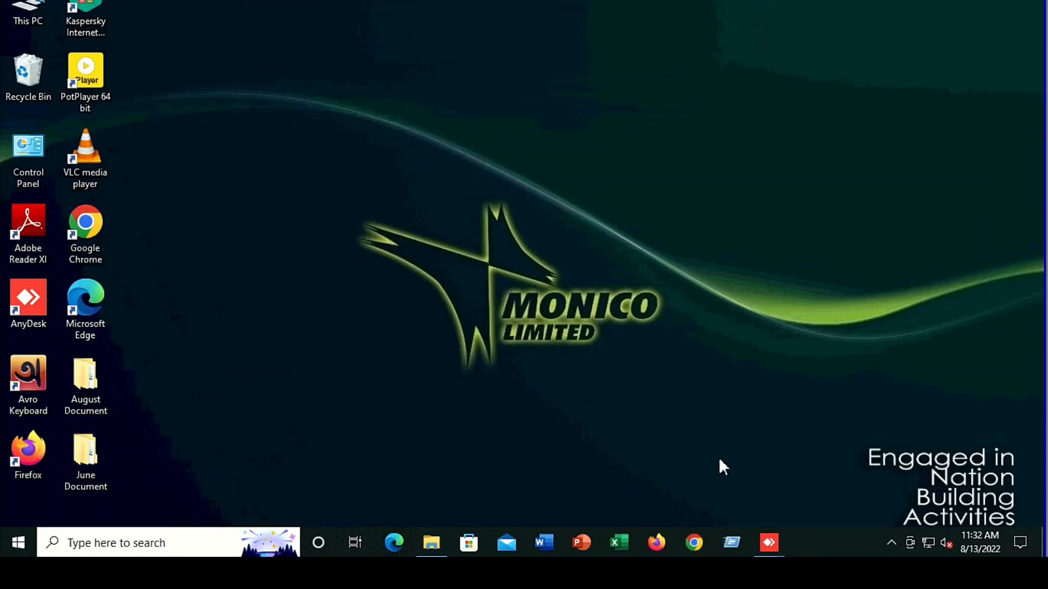
click(431, 543)
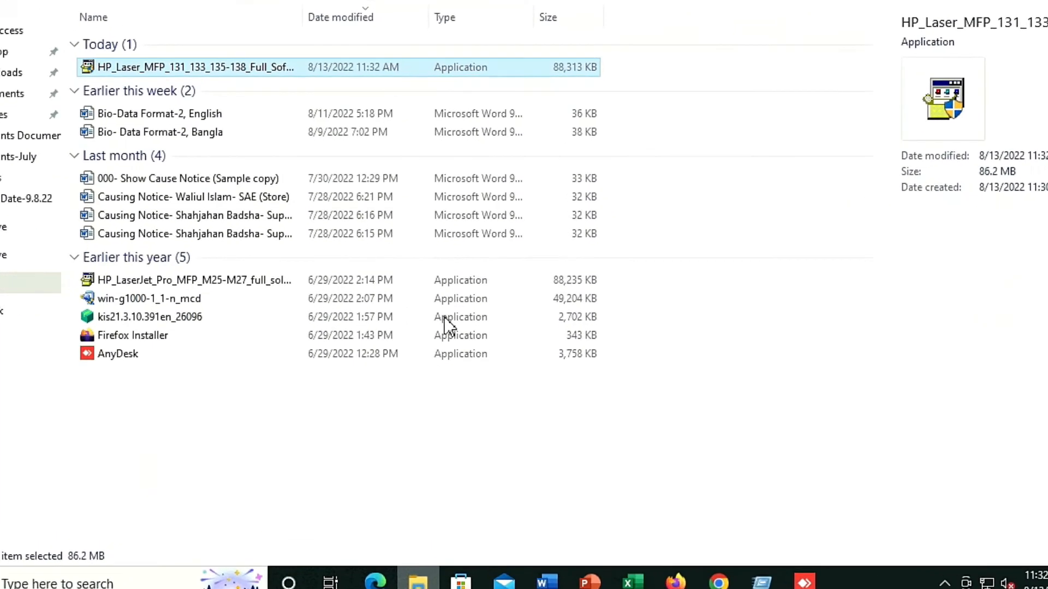
double_click(167, 58)
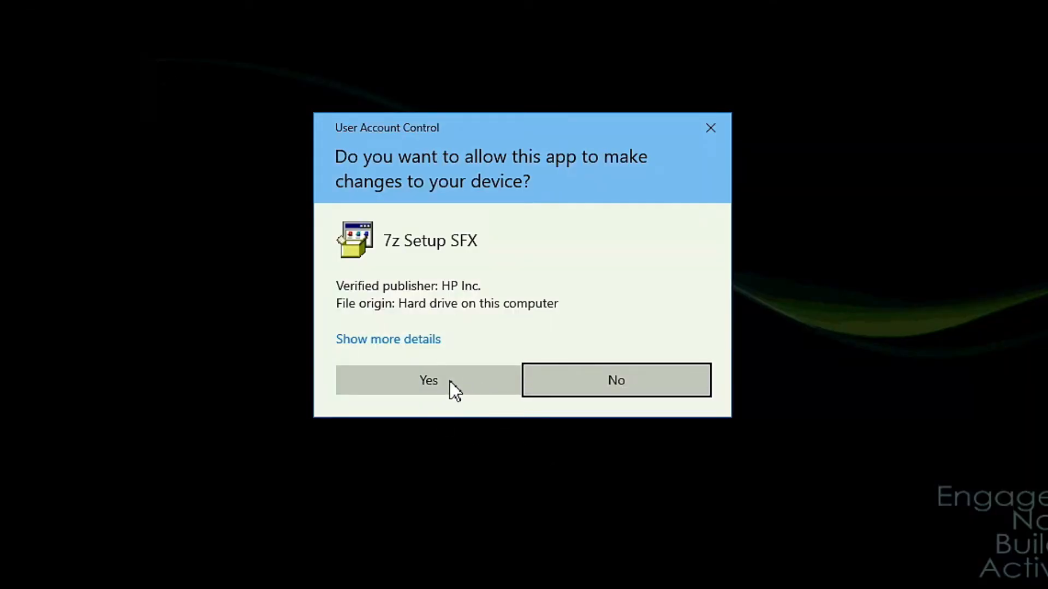
click(447, 381)
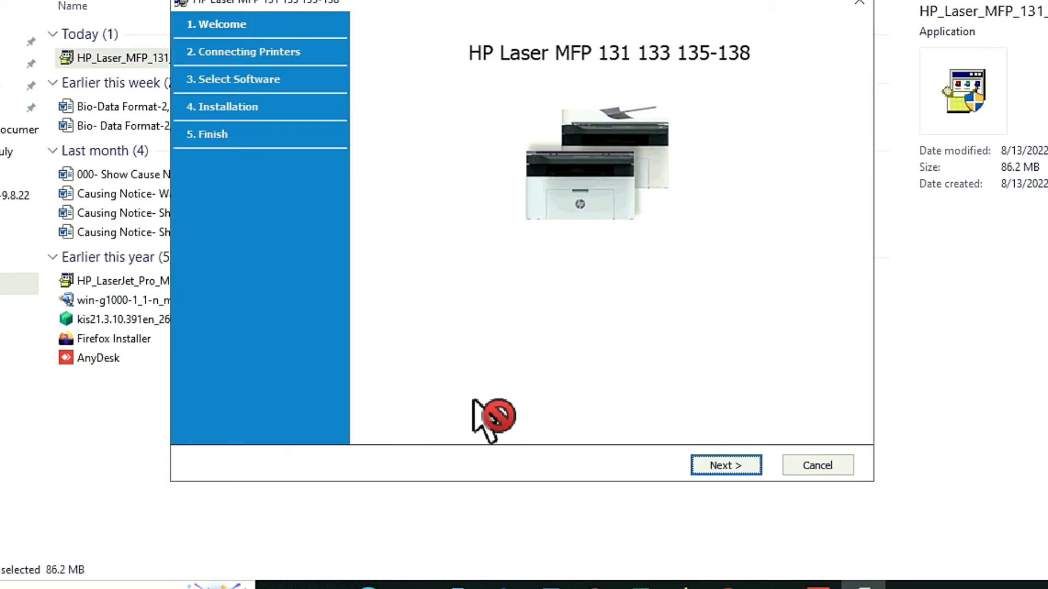
Accept the End User License Agreement and the Data Collection Settings and HP Privacy Statement in the installer
click(727, 466)
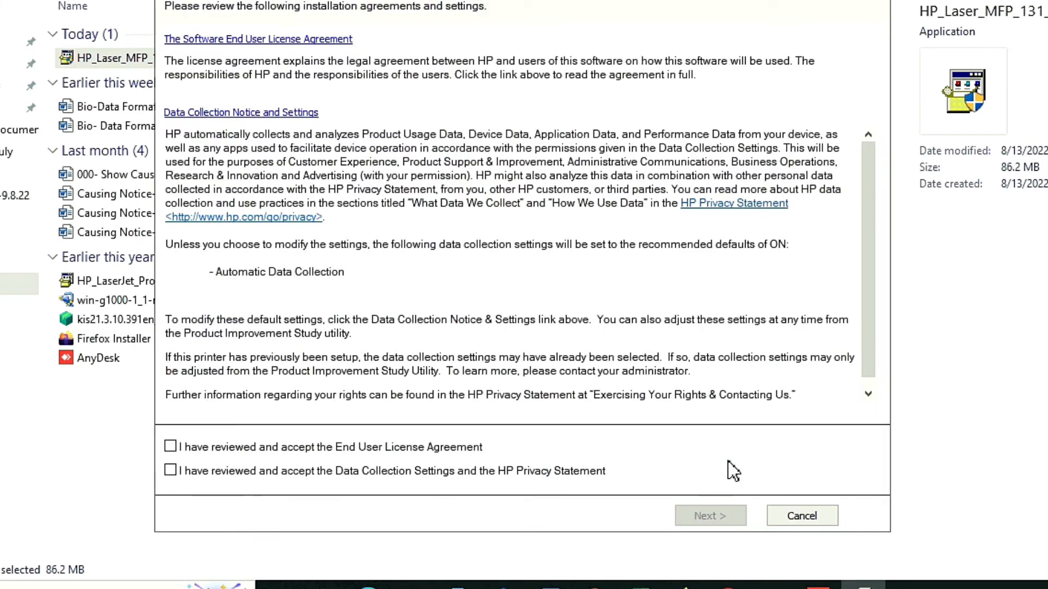
click(170, 446)
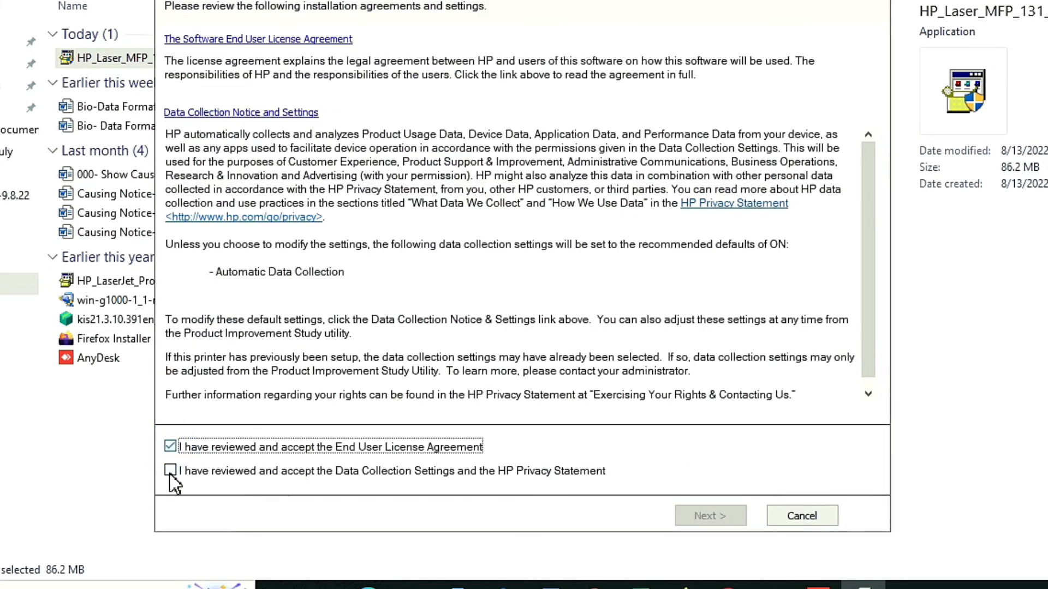
click(170, 470)
click(704, 518)
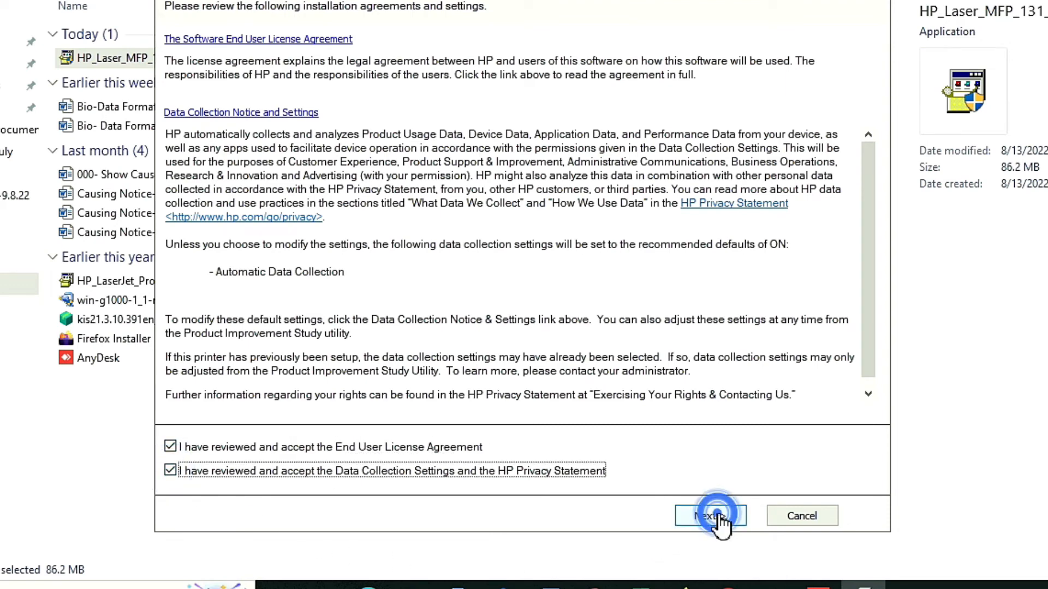
Install the printer software for a USB connection, allowing the unverified driver, and finish setup without printing a test page
click(716, 419)
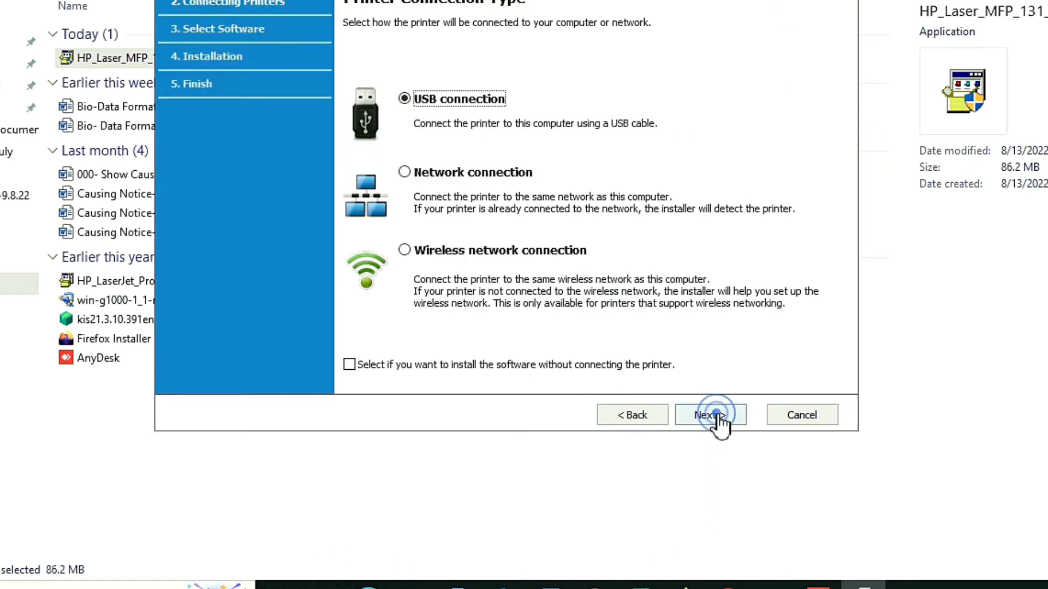
click(717, 417)
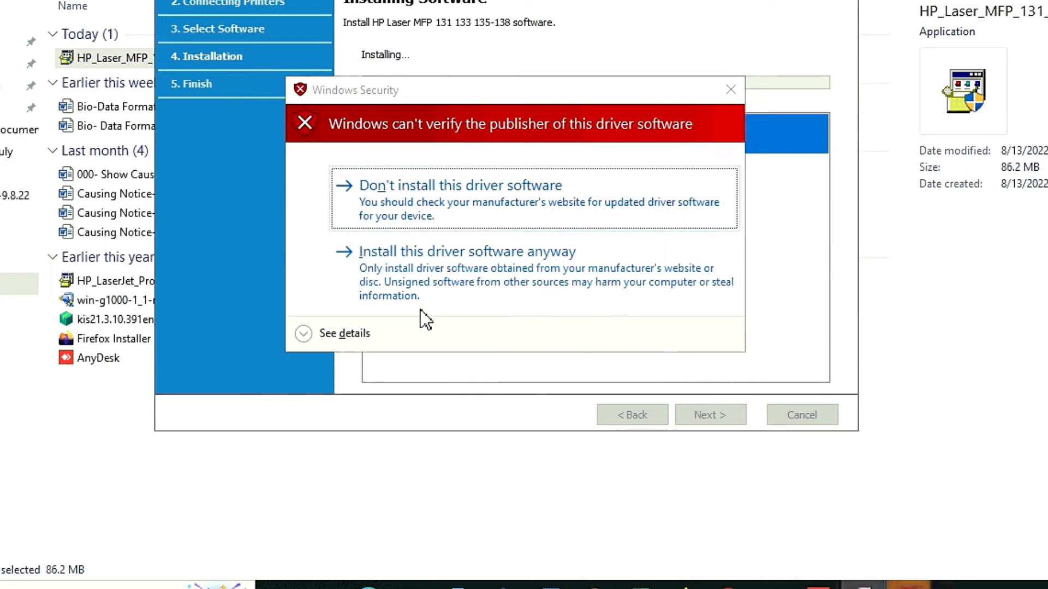
click(452, 269)
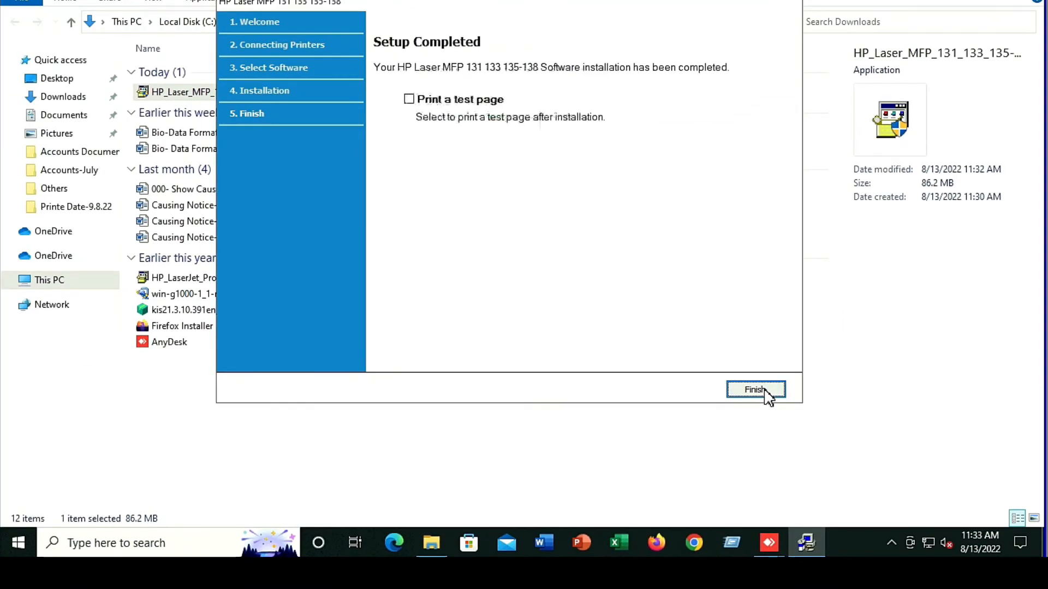
click(756, 390)
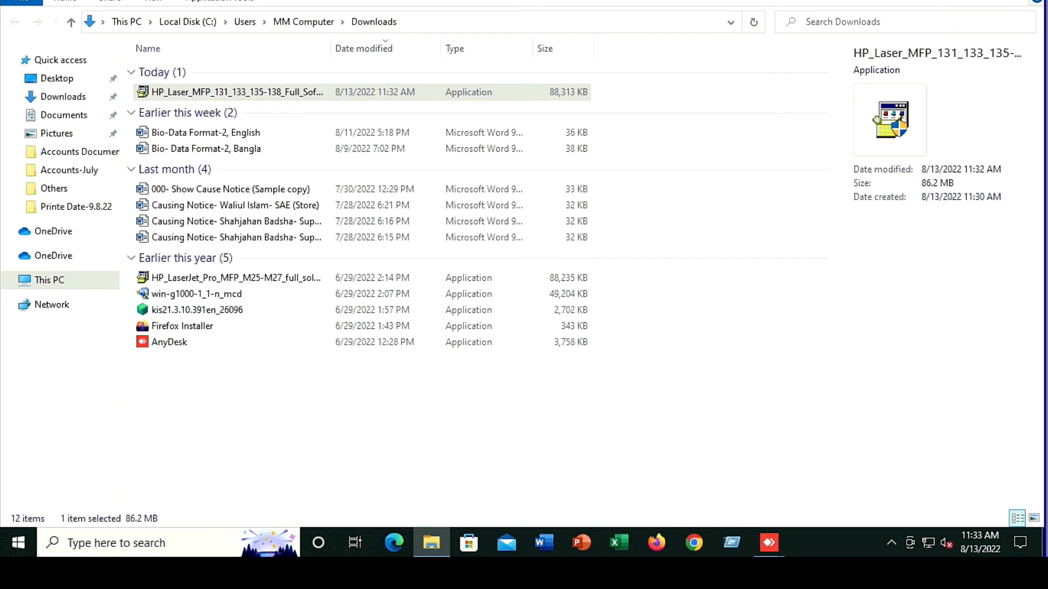
Refresh the desktop and open the newly installed HP MFP Scan program
key(super+d)
right_click(312, 162)
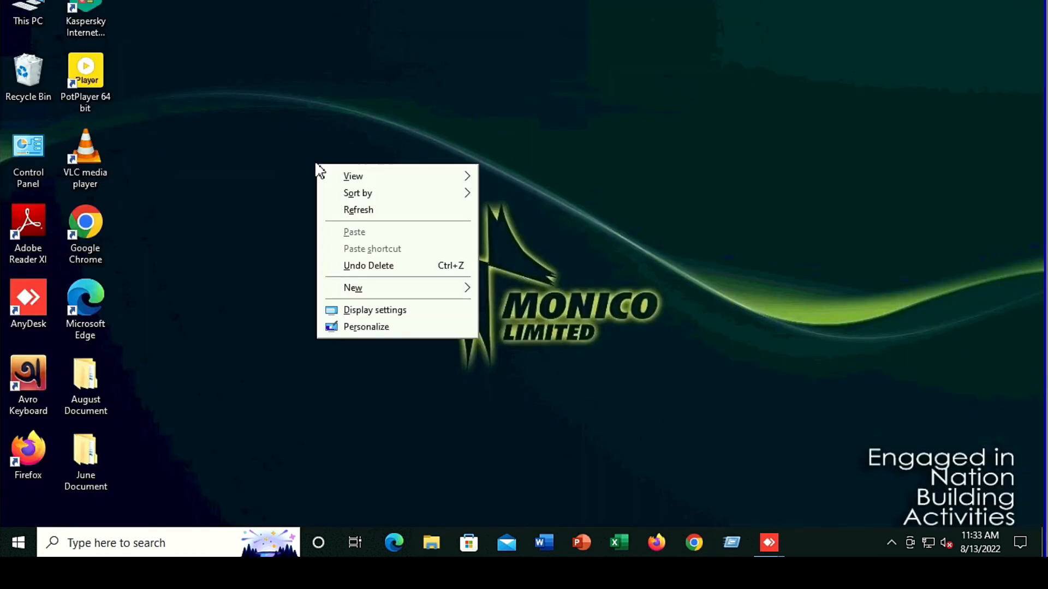
click(362, 212)
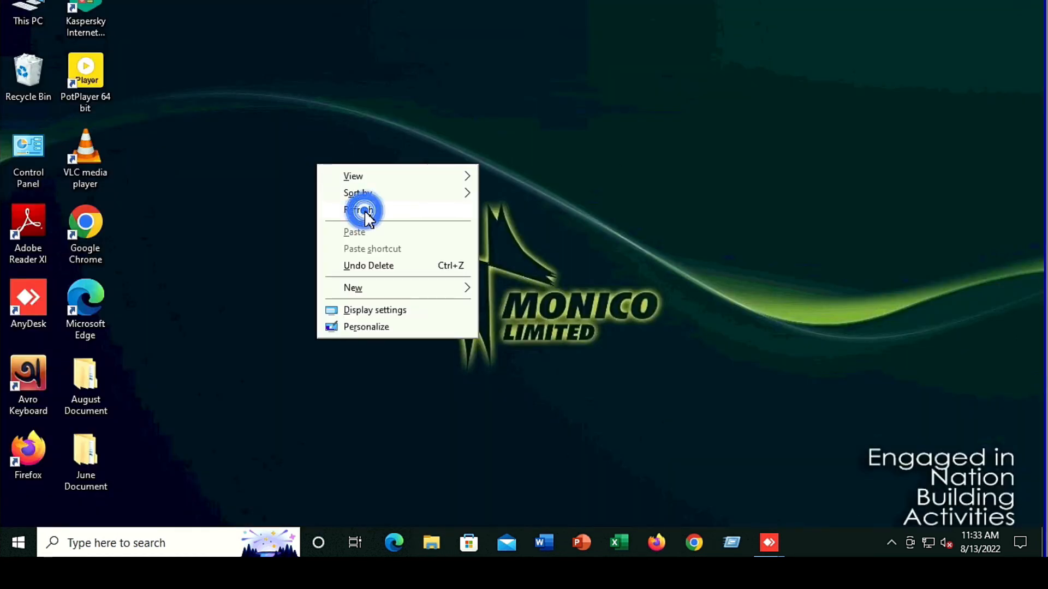
click(19, 543)
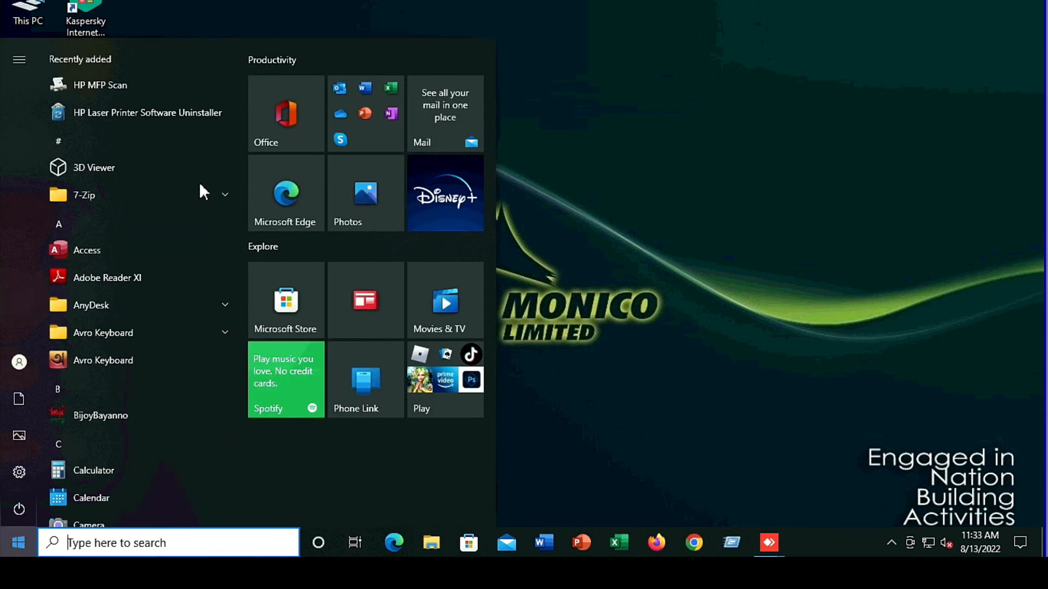
click(96, 86)
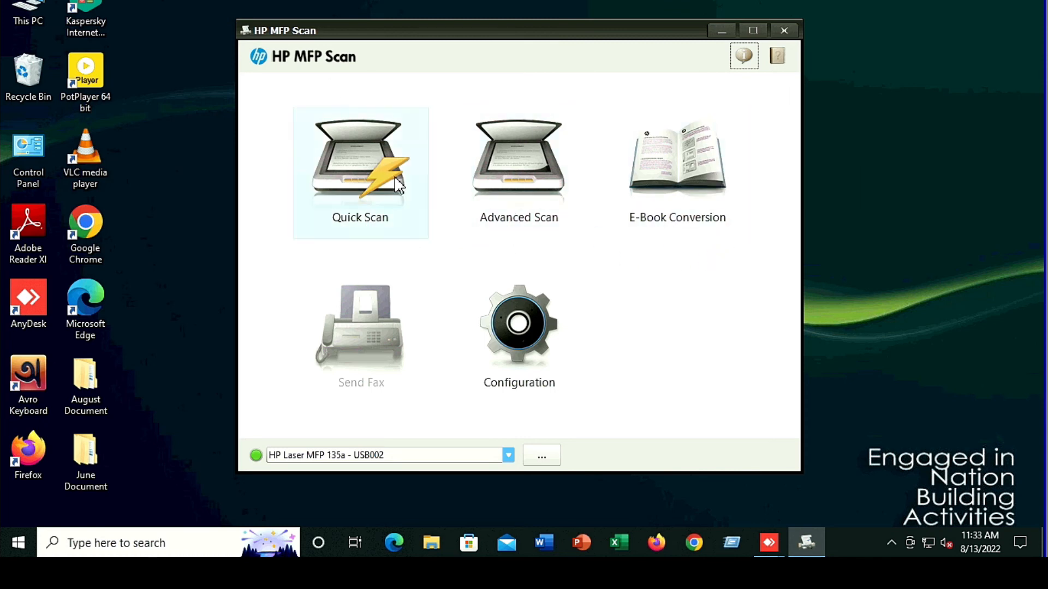
Run a Quick Scan of the document and save it to the Scan location, declining to transfer the file elsewhere
click(354, 177)
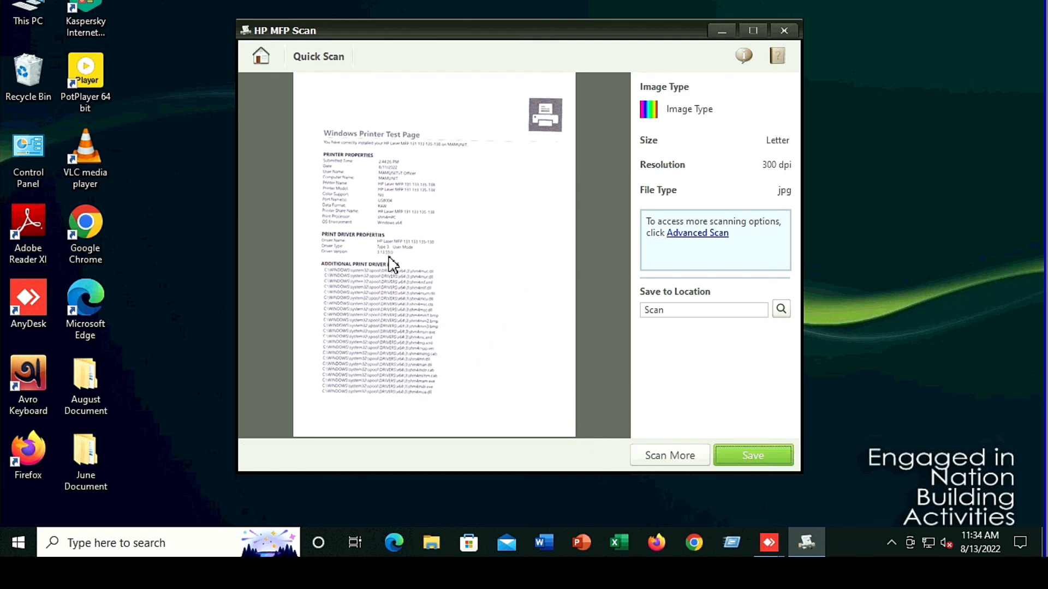
click(746, 456)
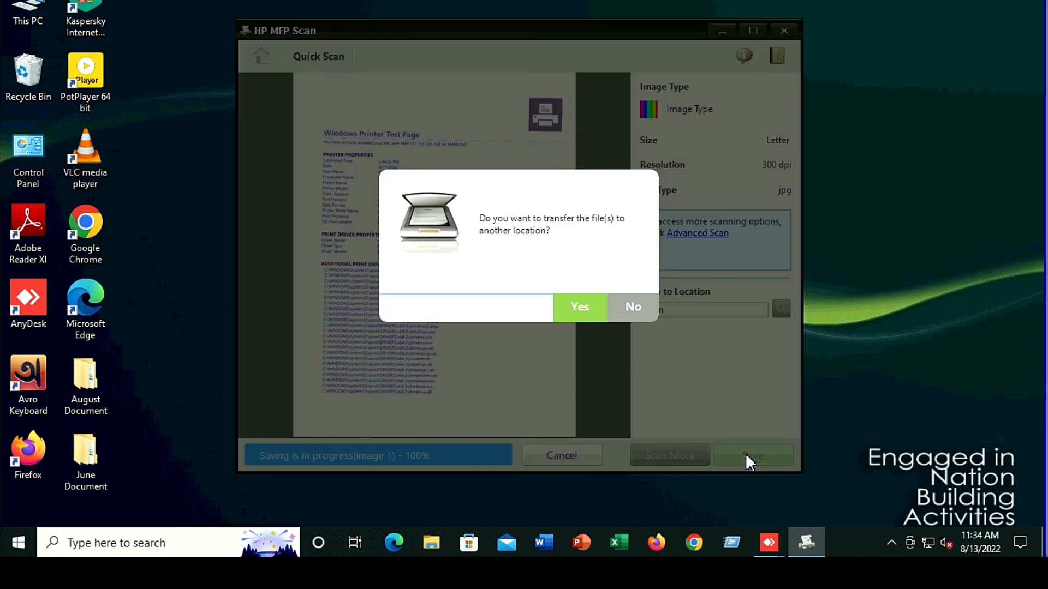
click(631, 307)
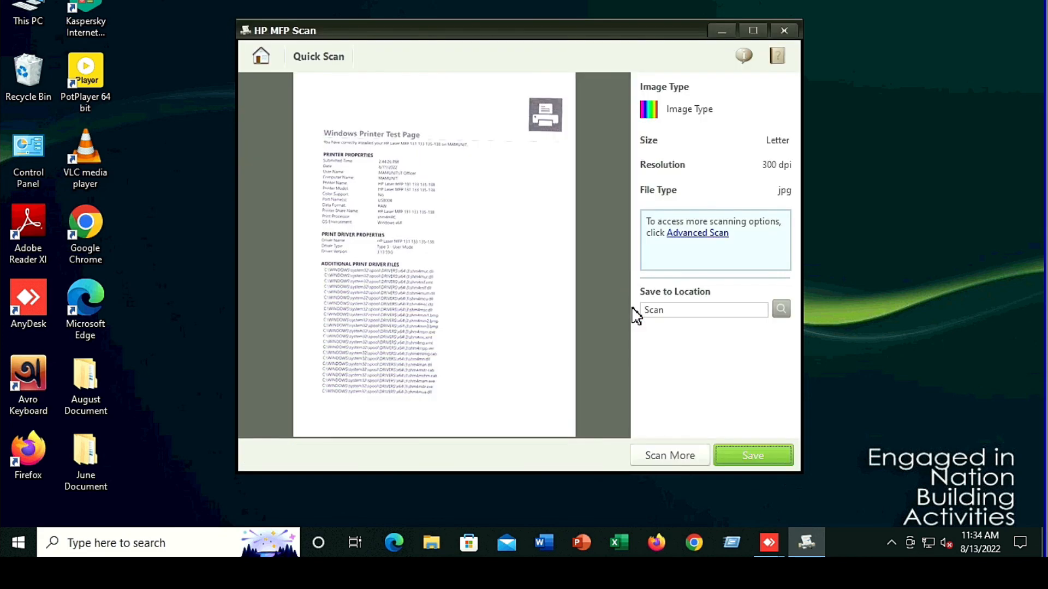